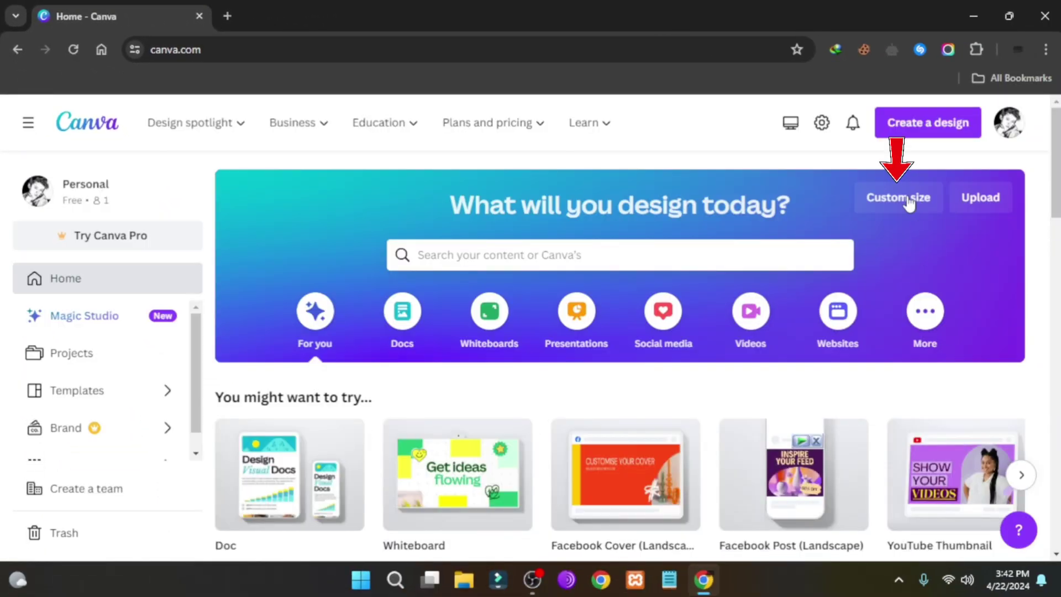
Create a custom-size blank design of 1000 × 1000 px
click(898, 197)
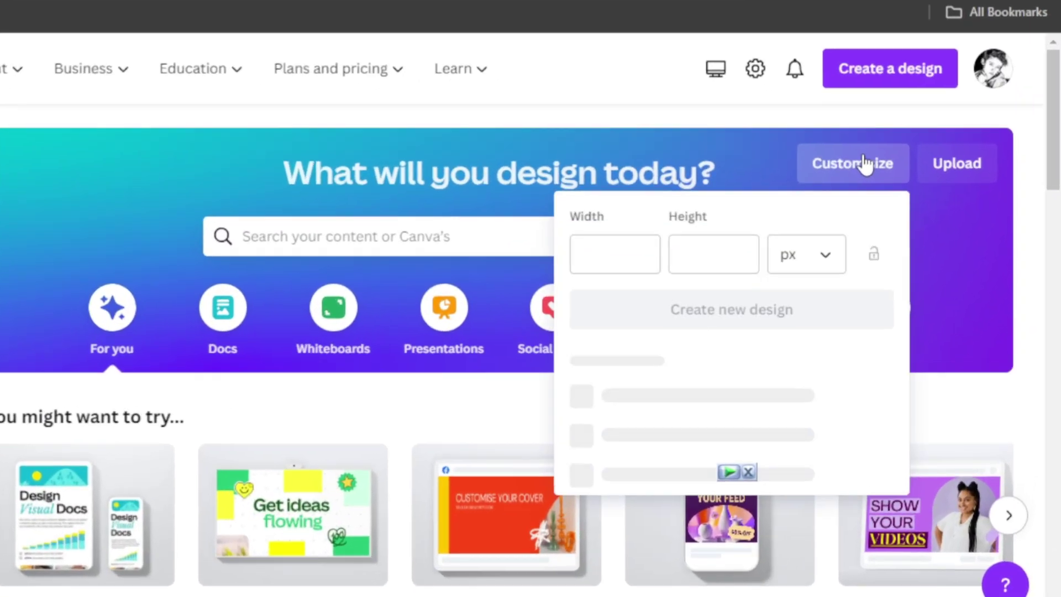
click(324, 211)
text(1000)
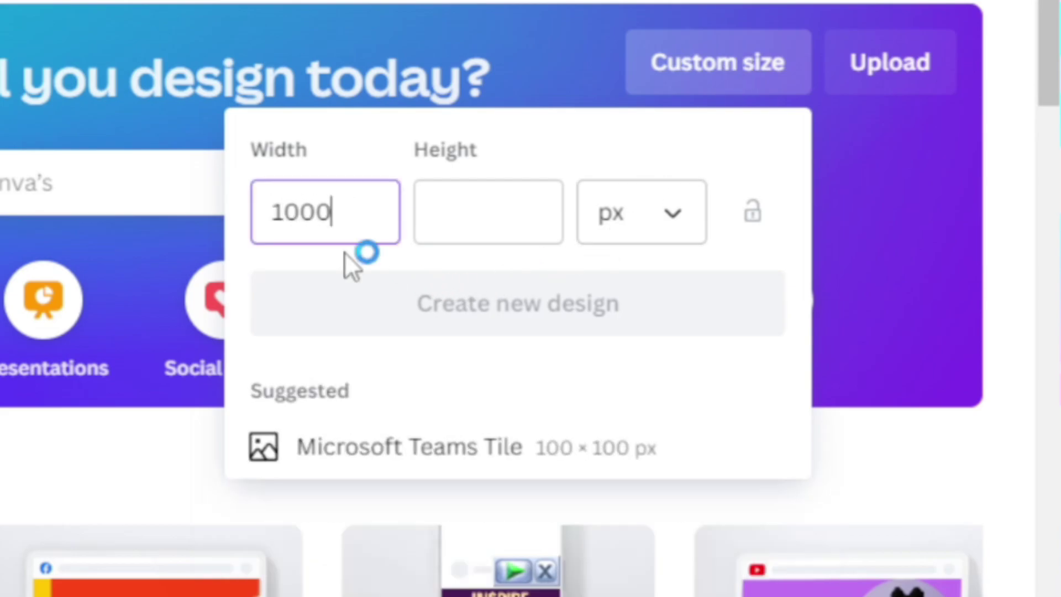
click(488, 212)
text(1000)
click(504, 313)
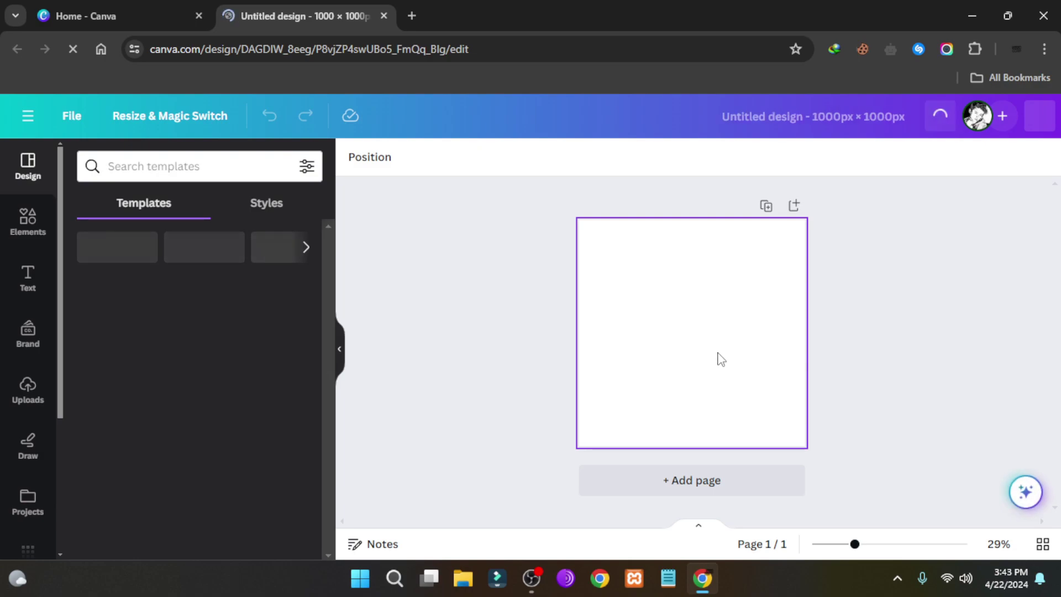
Add a LOVE YOU heading, enlarge it and center it on the page
click(27, 278)
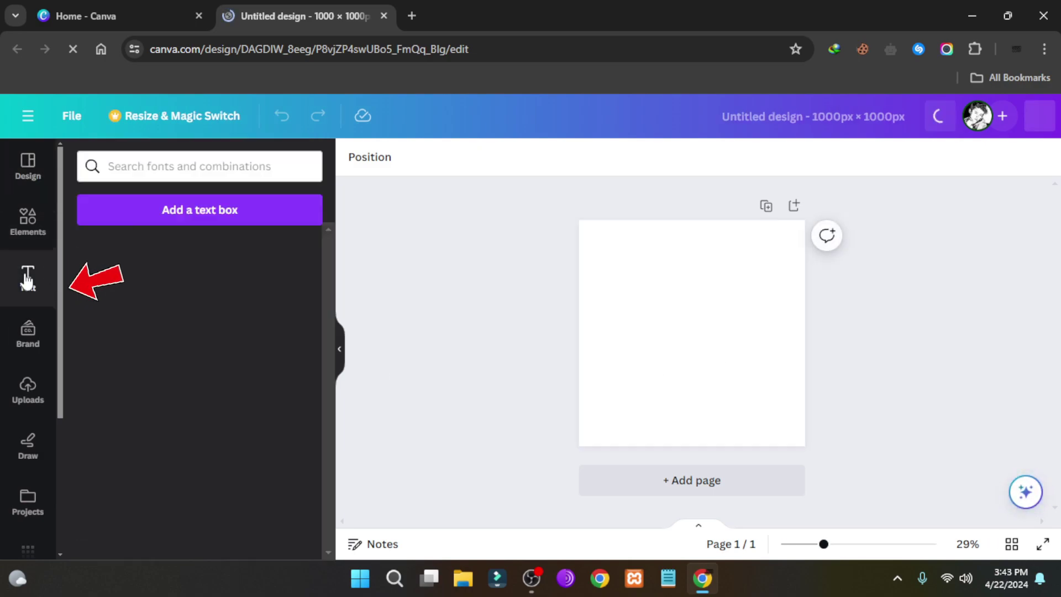
click(164, 352)
text(LOVE YOU)
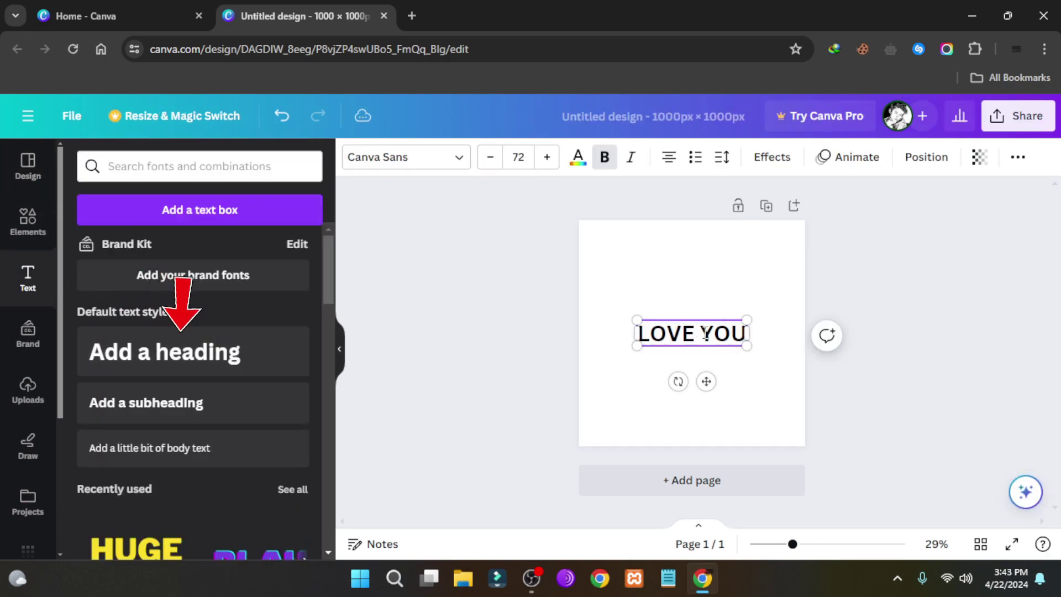
mouse_move(635, 343)
mouse_down()
mouse_move(572, 373)
mouse_move(702, 334)
mouse_up()
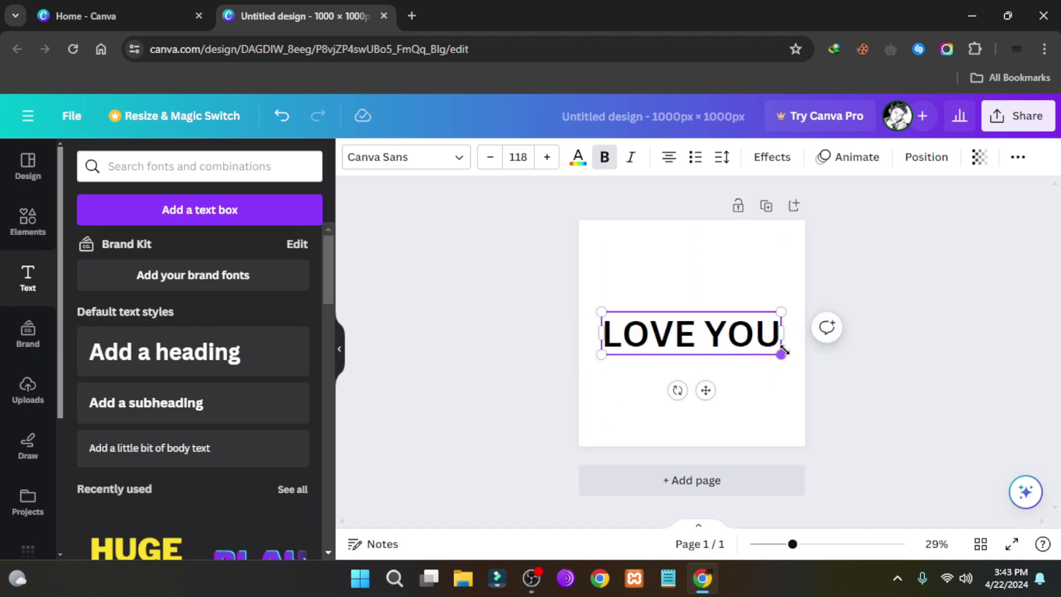
drag(781, 358, 787, 352)
drag(696, 333, 691, 329)
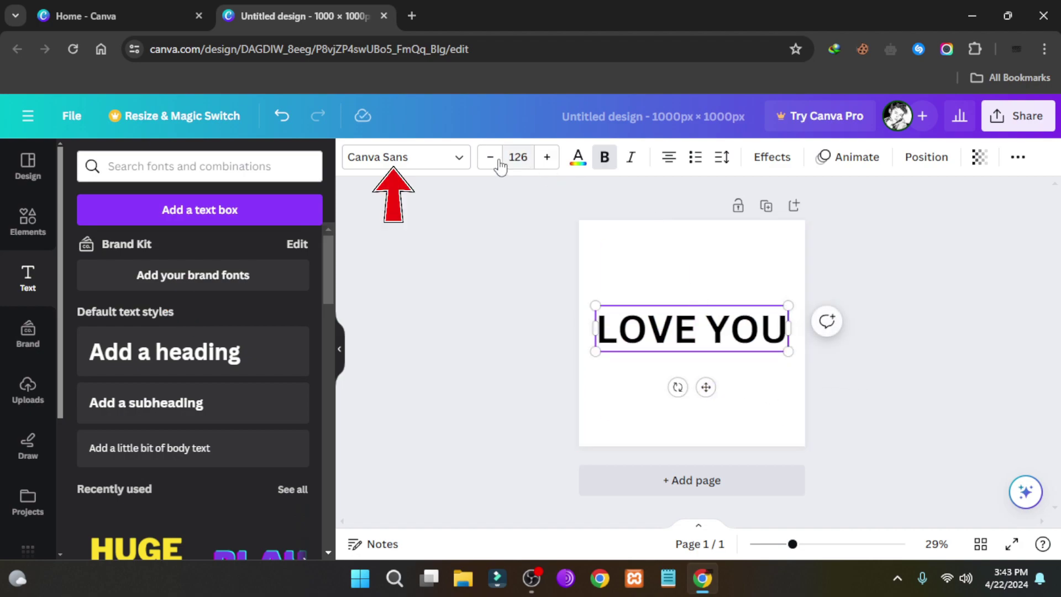
Set the LOVE YOU text font to League Spartan and download the design as a PNG
click(406, 157)
click(115, 382)
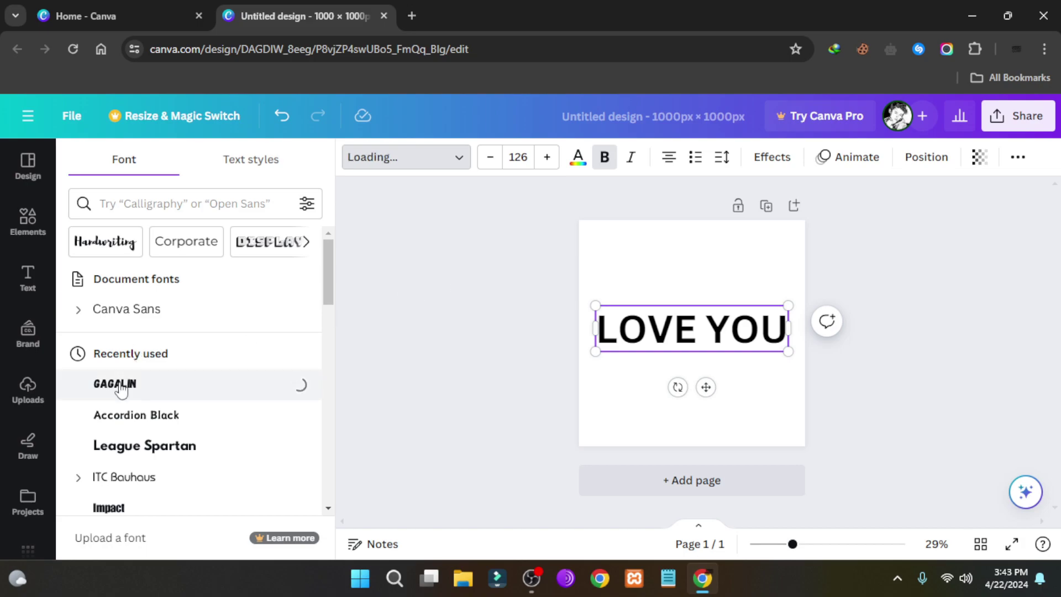
click(145, 444)
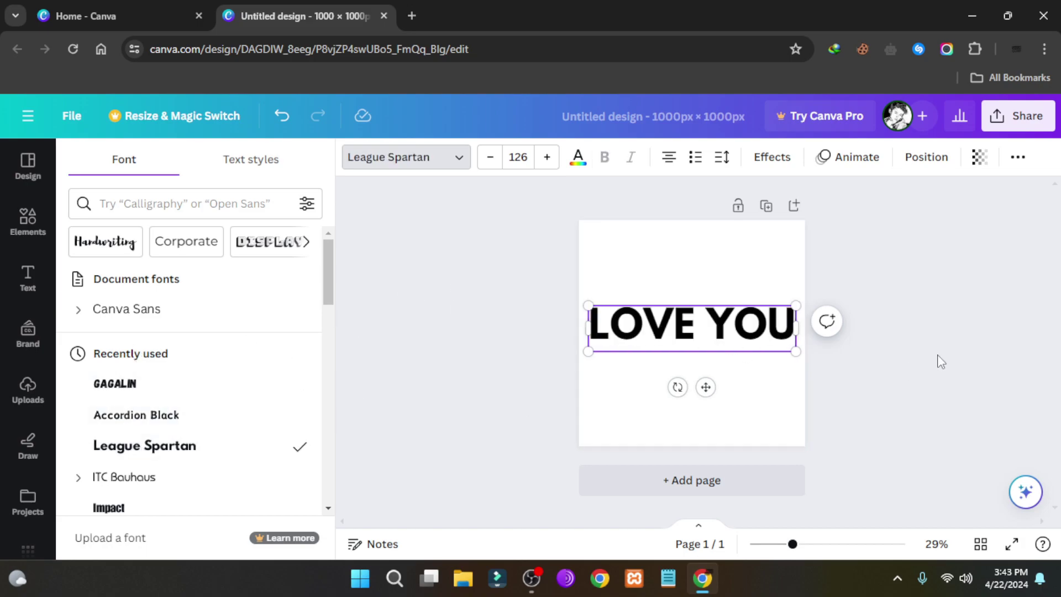
click(1018, 116)
scroll(887, 331, down, 2)
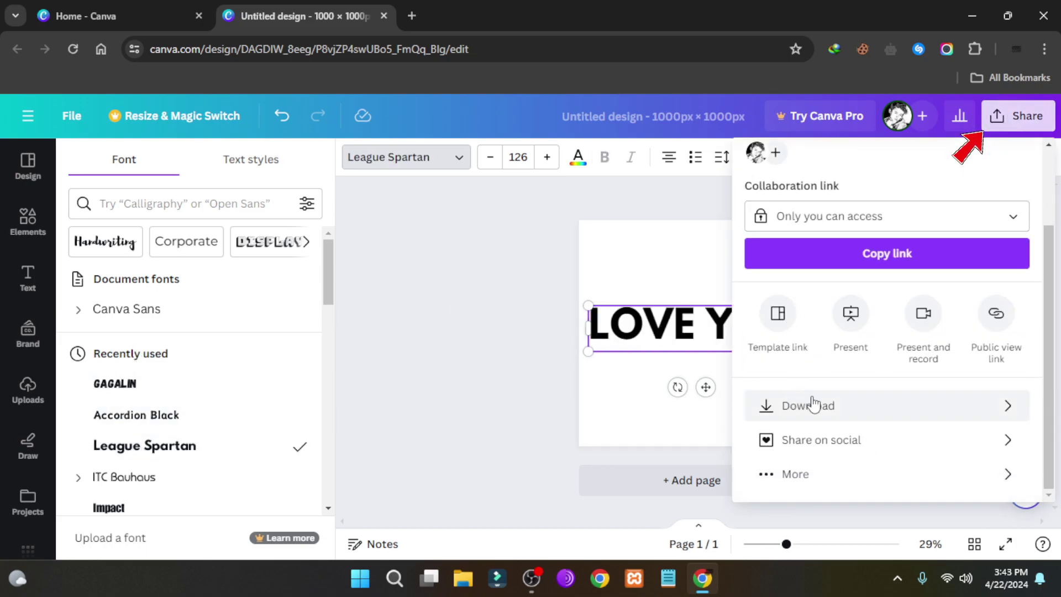
click(816, 406)
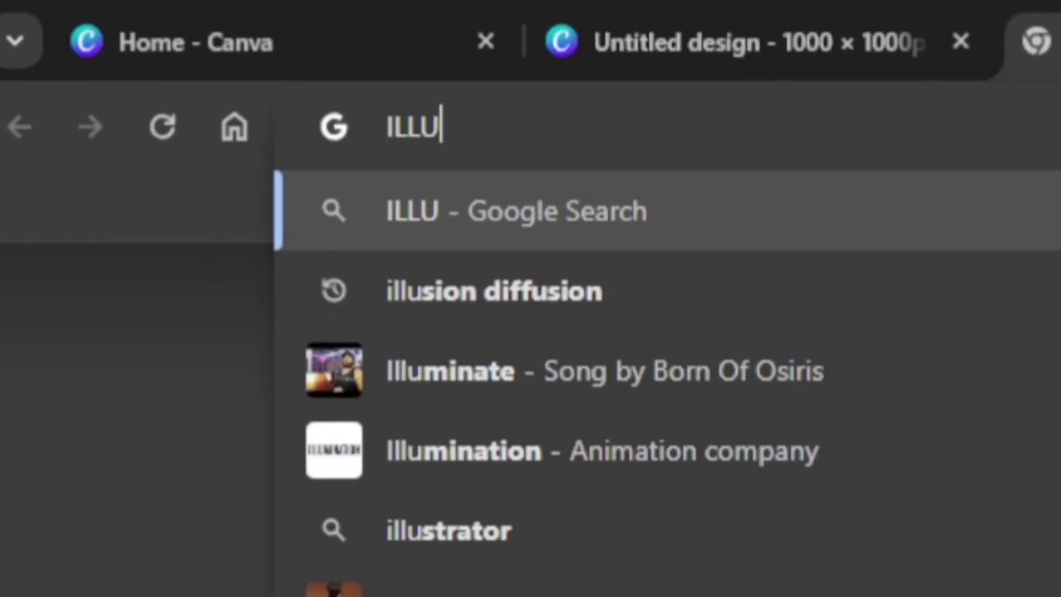
text(SIOn diffusion)
Search for illusion diffusion and open the IllusionDiffusion Hugging Face Space
key(Return)
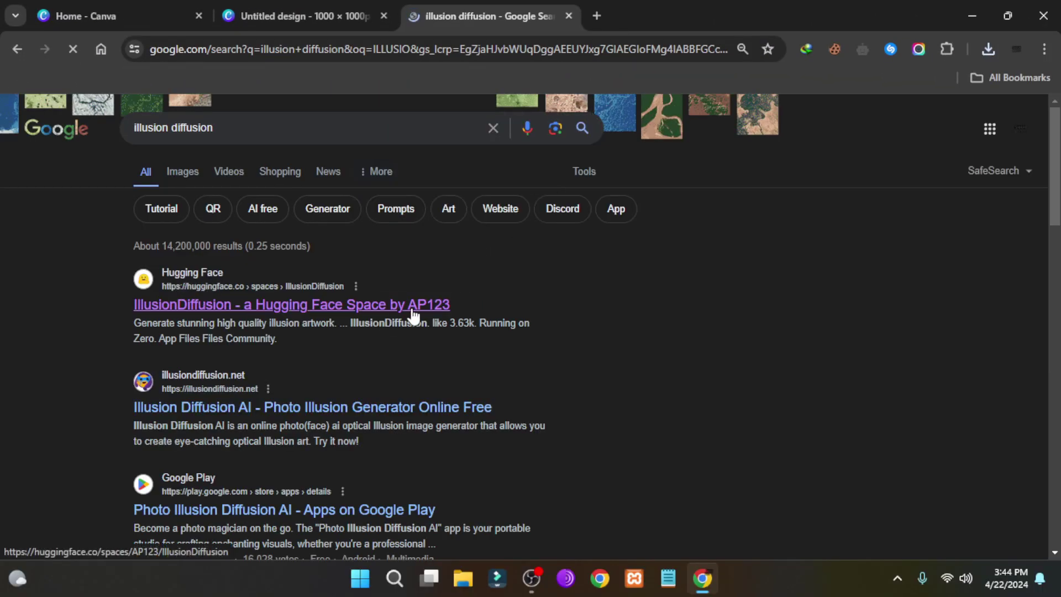
click(412, 312)
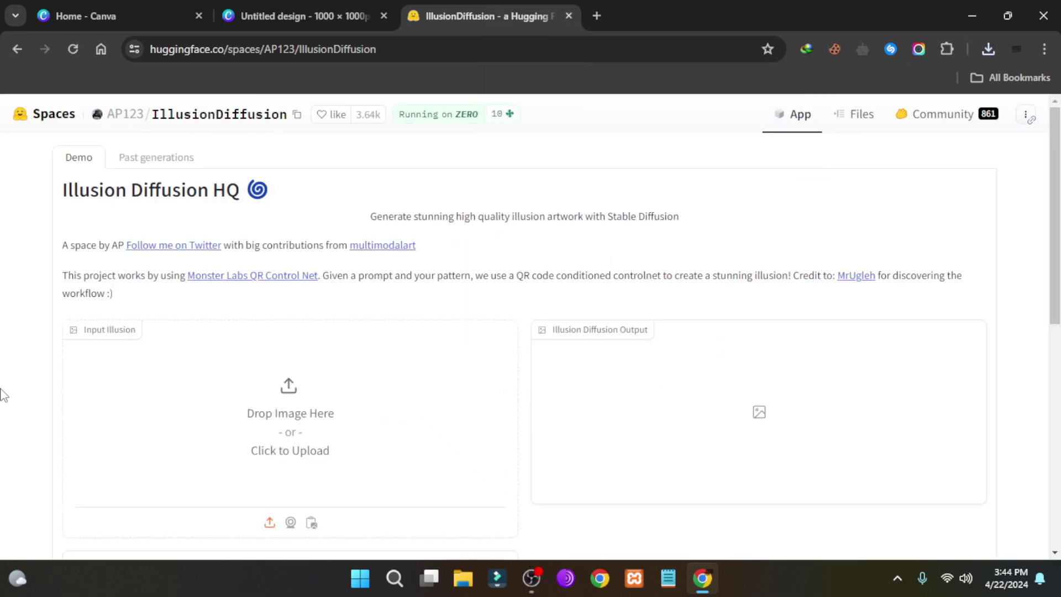
scroll(124, 373, down, 2)
scroll(246, 342, down, 1)
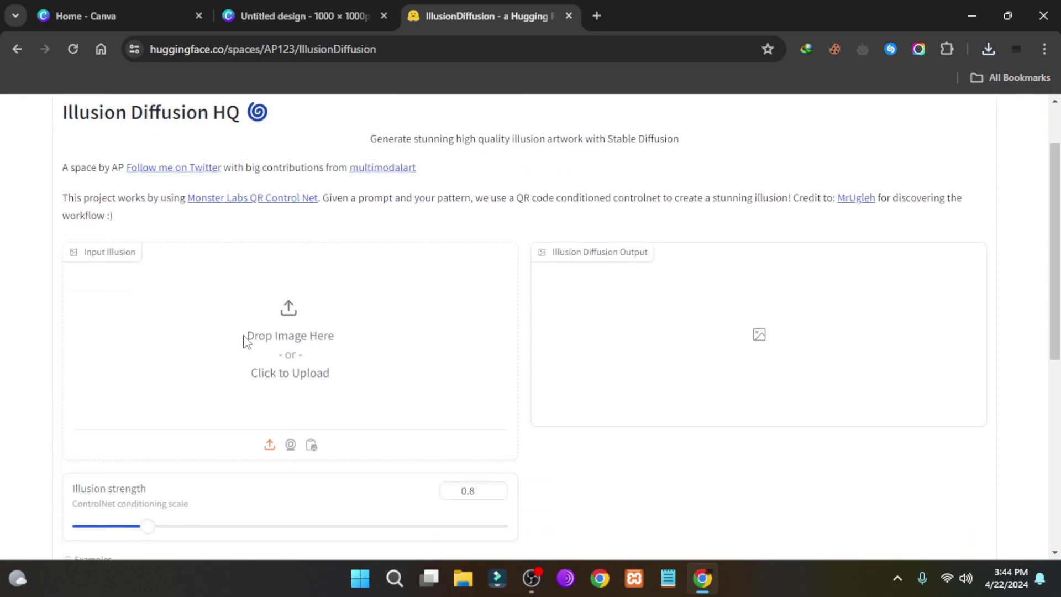
Upload the downloaded LOVE YOU PNG from the Downloads folder as the input illusion
click(275, 337)
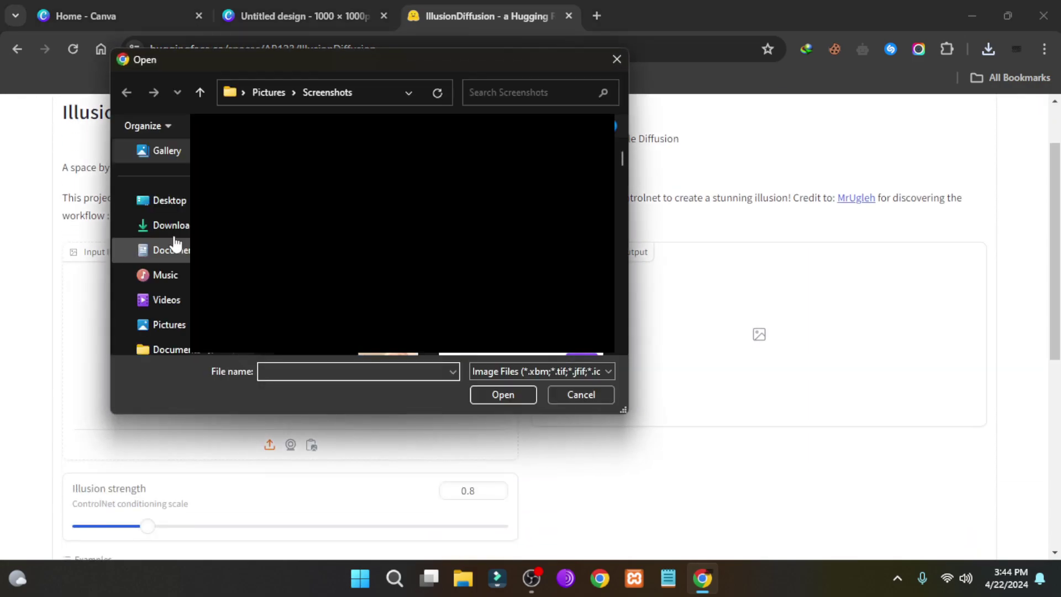
click(174, 225)
double_click(349, 199)
scroll(309, 381, down, 2)
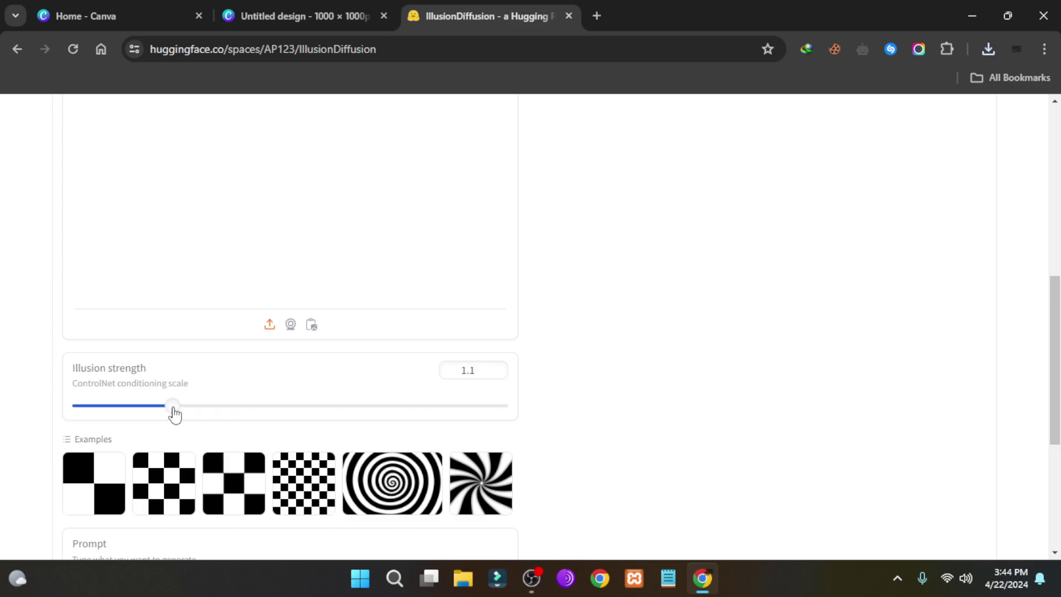
scroll(176, 411, down, 4)
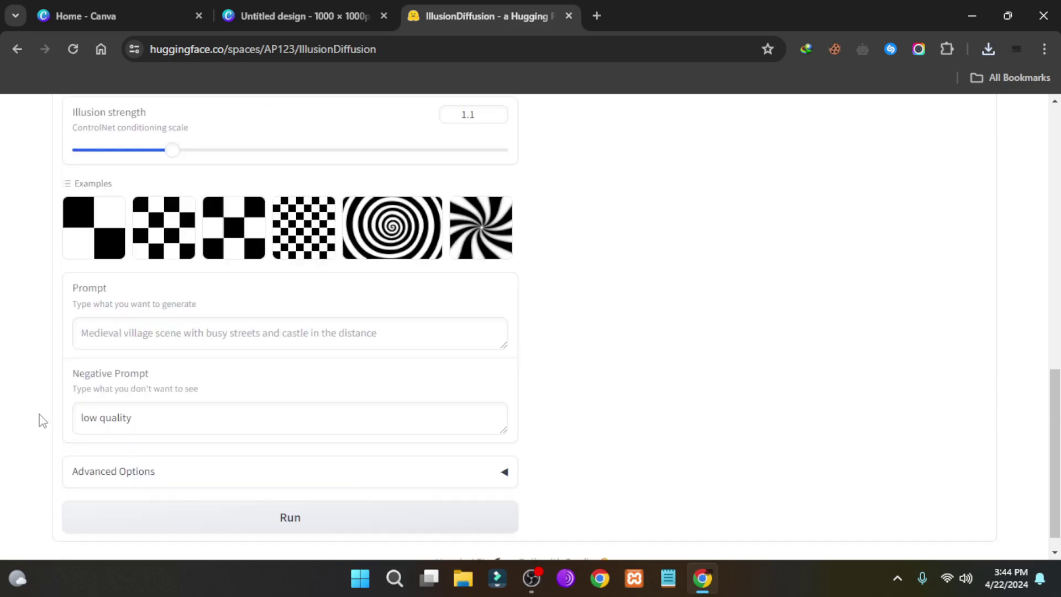
Enter the prompt 'cats inside a room' and run the generation
click(125, 318)
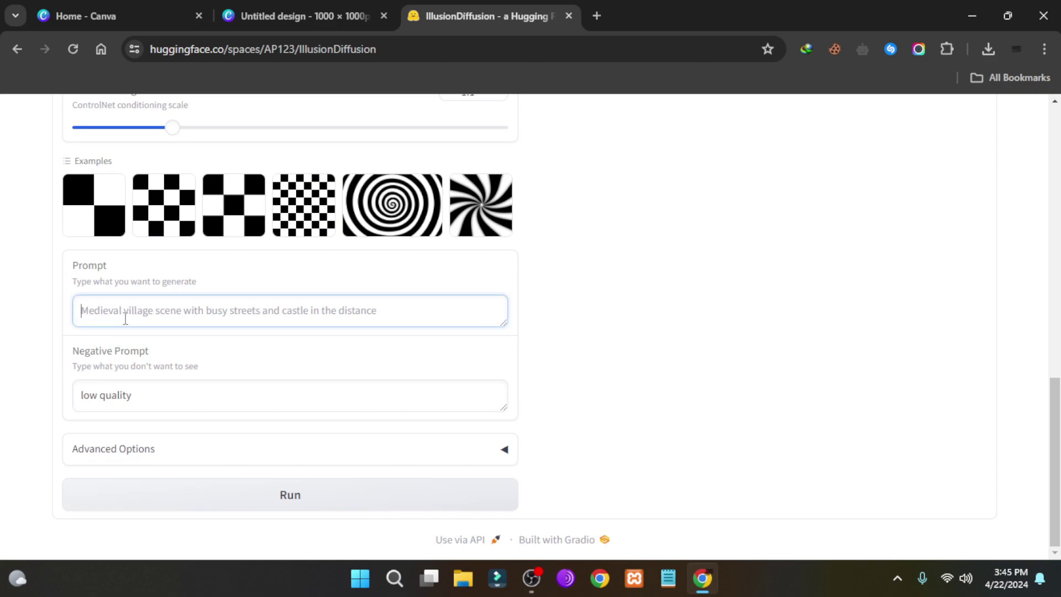
text(cats inside a room)
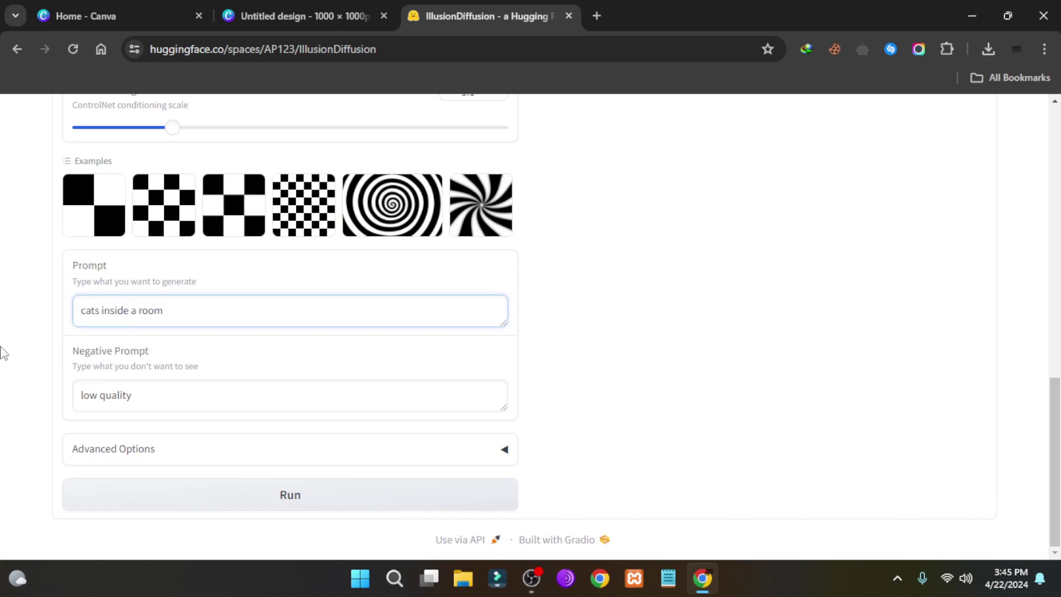
click(274, 498)
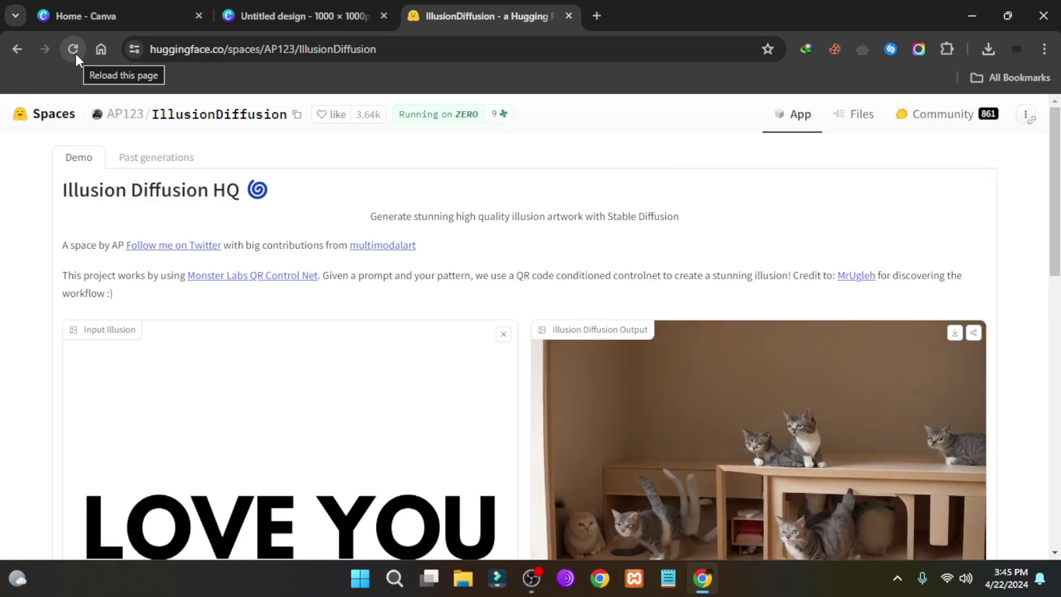
scroll(914, 332, down, 3)
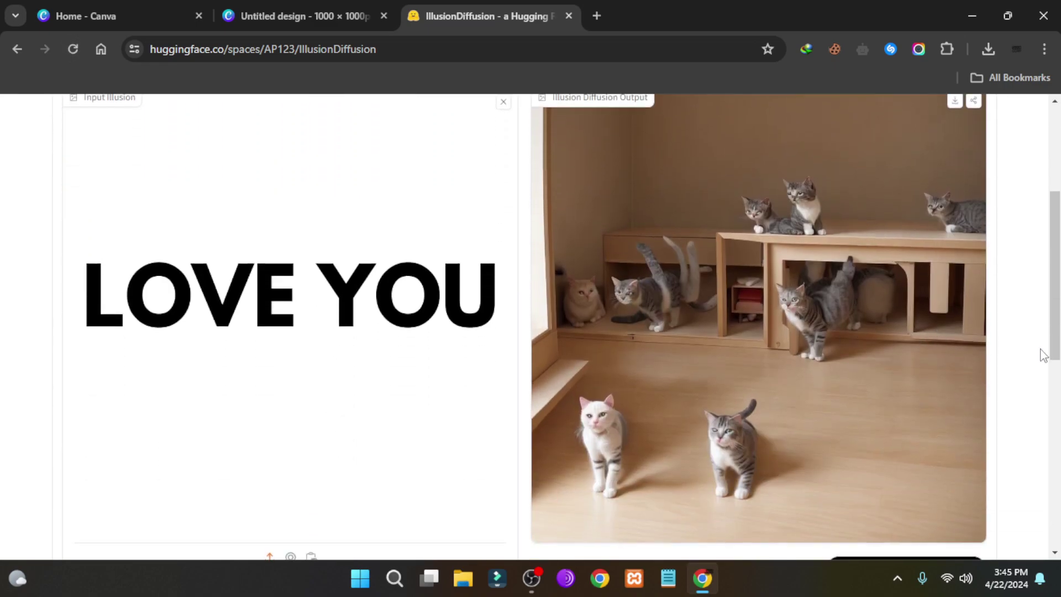